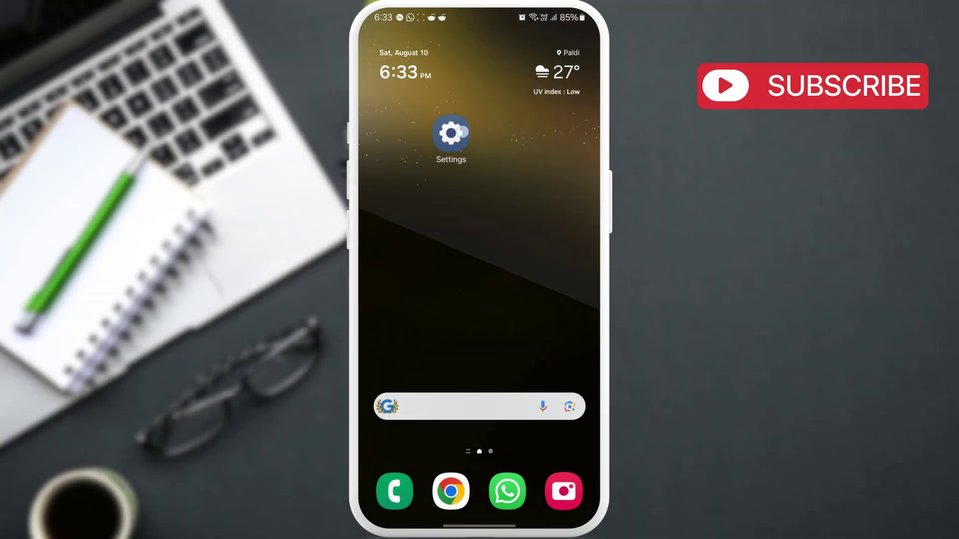
Open Settings, then Connections, and check that Wi-Fi Calling is off.
click(451, 134)
click(491, 386)
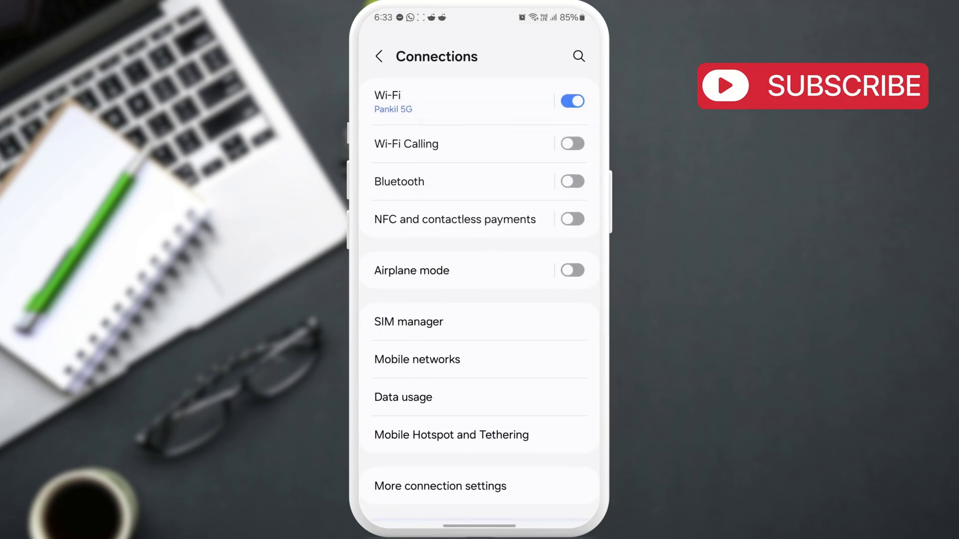
click(529, 146)
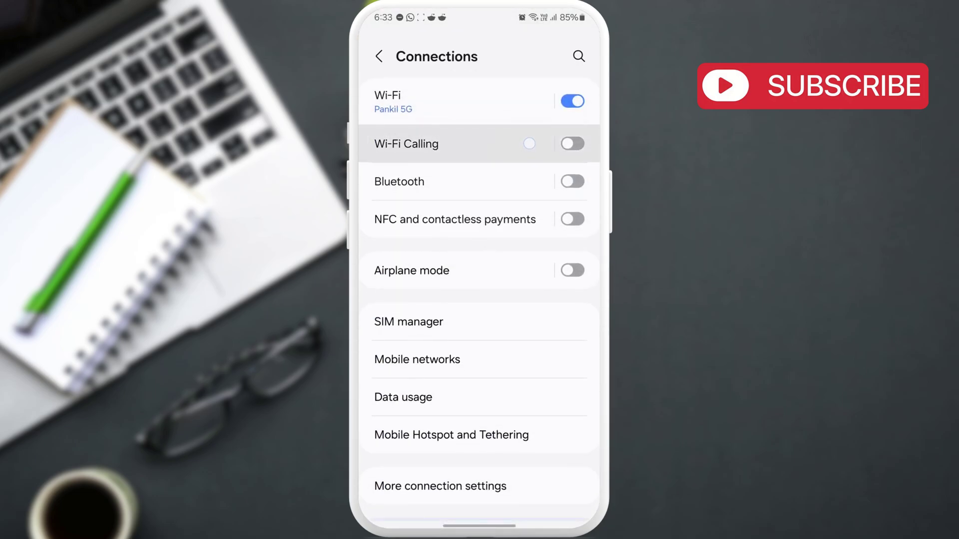
drag(528, 143, 529, 121)
click(488, 336)
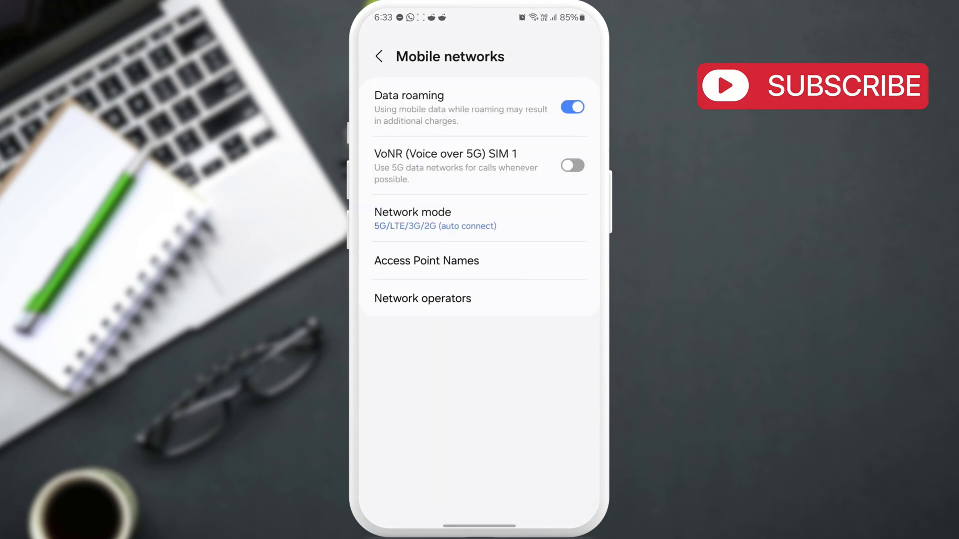
click(489, 299)
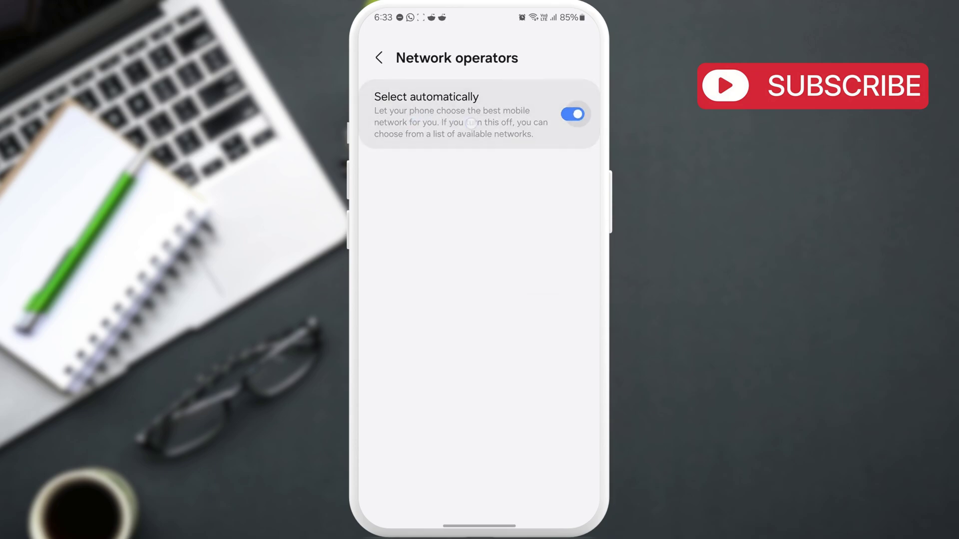
drag(412, 117, 544, 130)
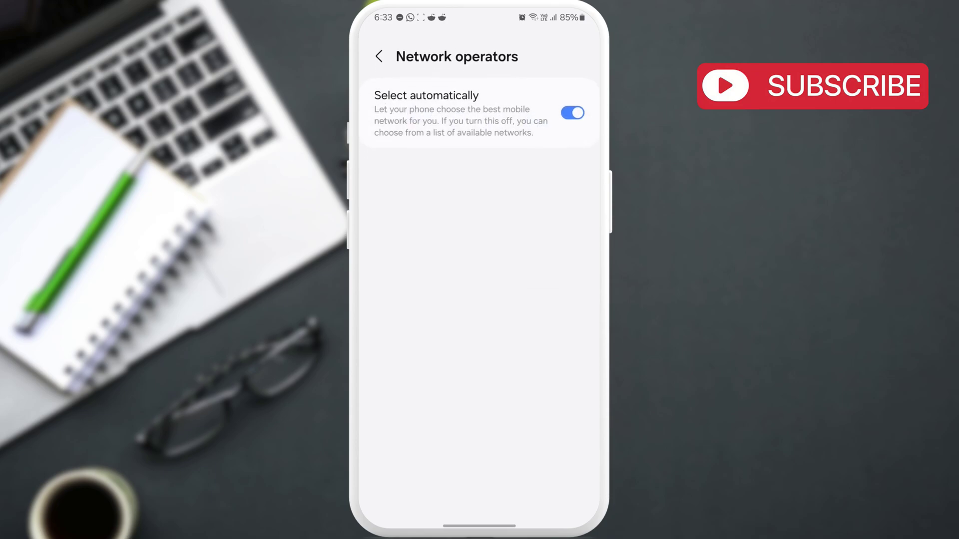
click(379, 58)
Search the installed apps for 'sim toolk' to list the two SIM toolkit apps.
click(380, 56)
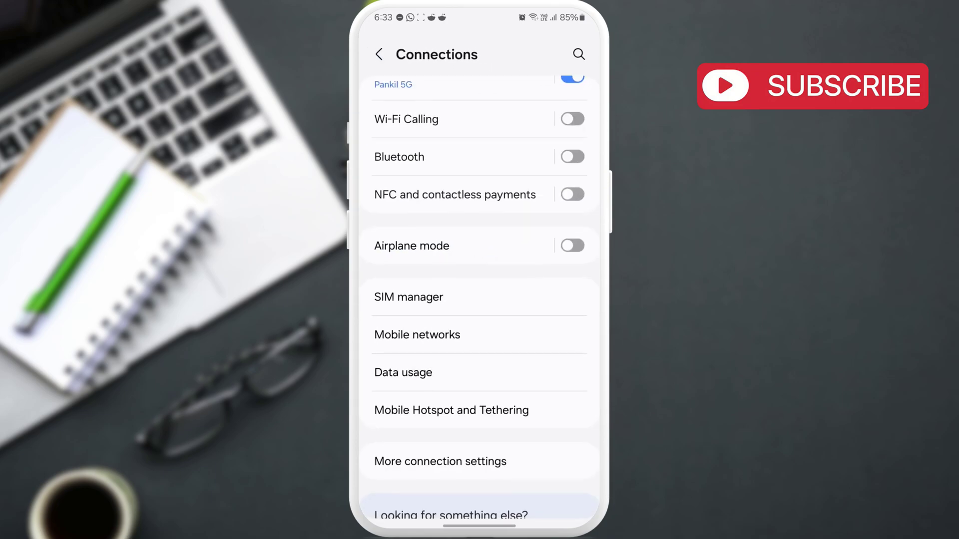
click(379, 58)
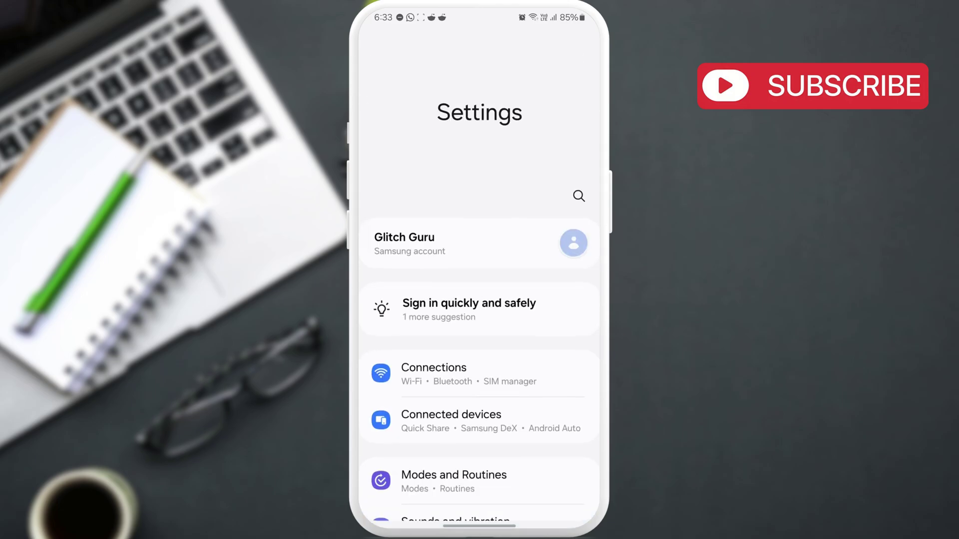
scroll(518, 306, down, 15)
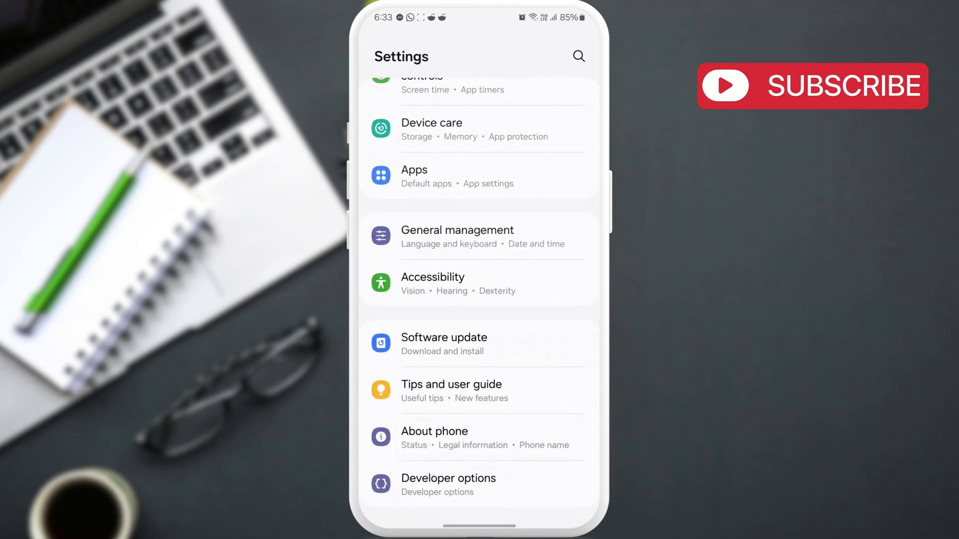
click(450, 175)
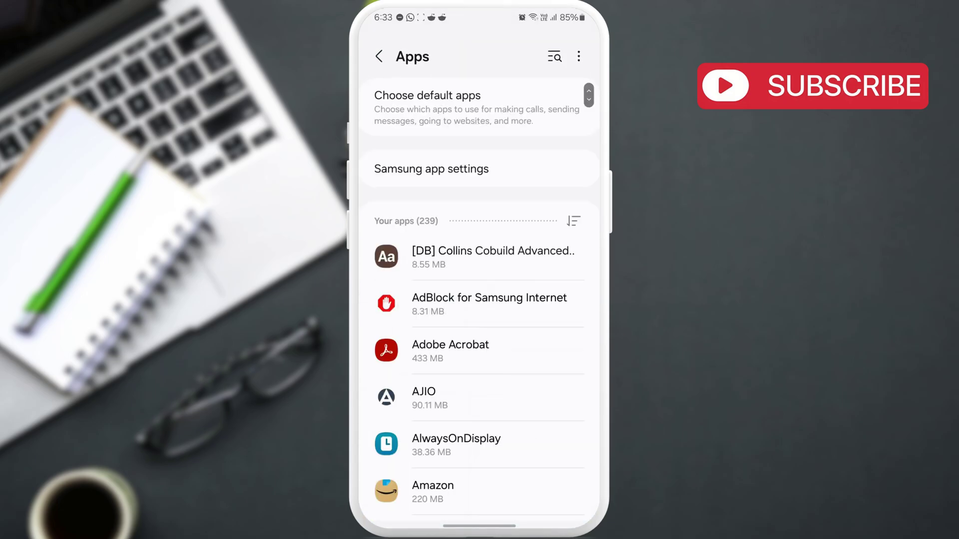
click(554, 56)
text(i)
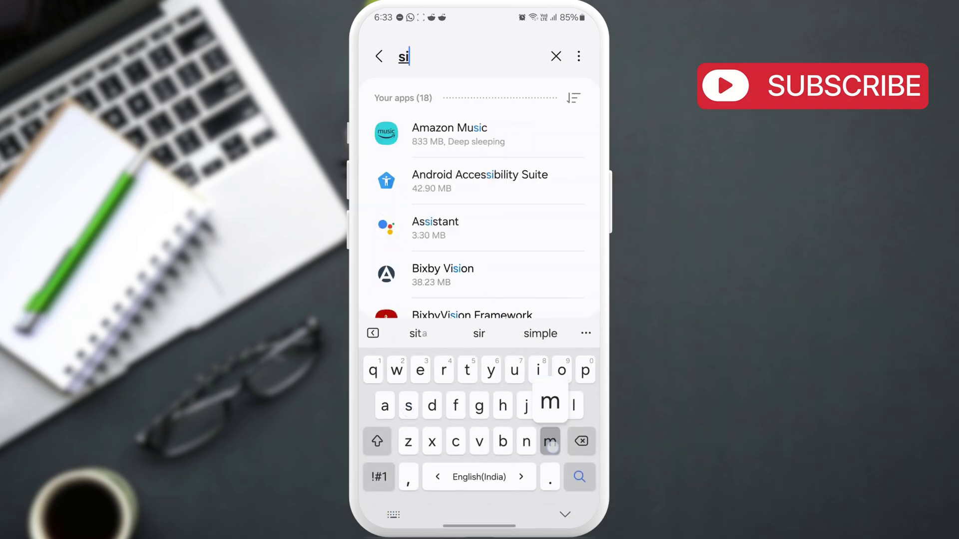
text(m to)
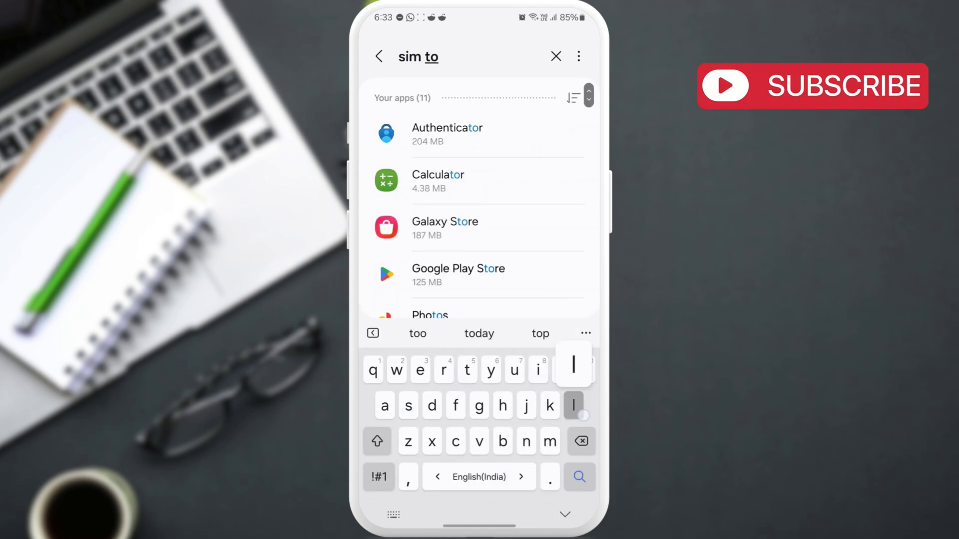
text(olk)
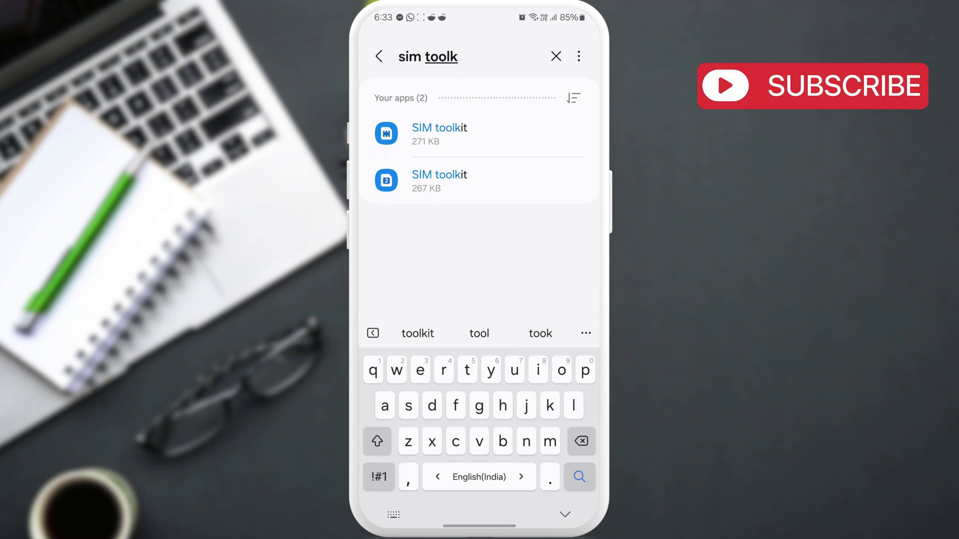
Clear the first SIM toolkit app's storage cache to 0 B.
click(511, 146)
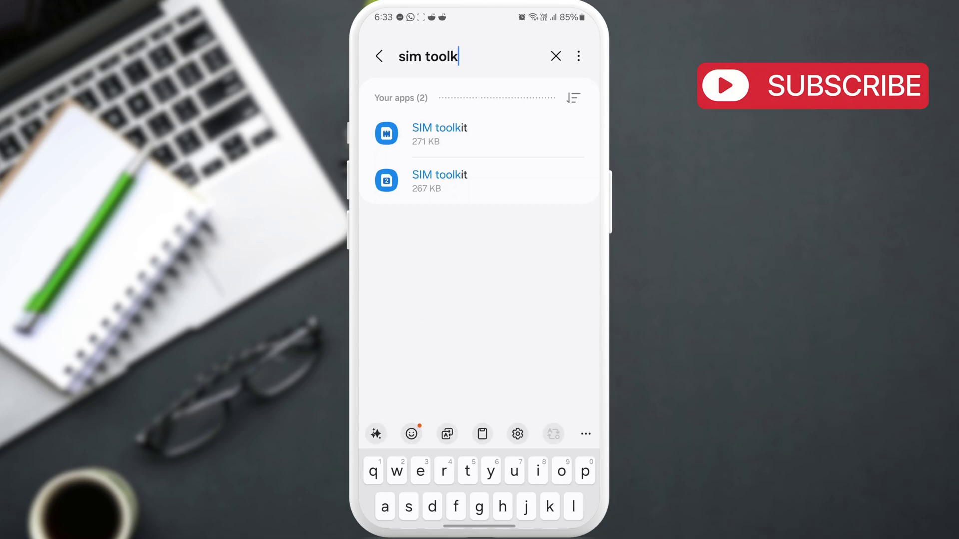
drag(505, 390, 505, 276)
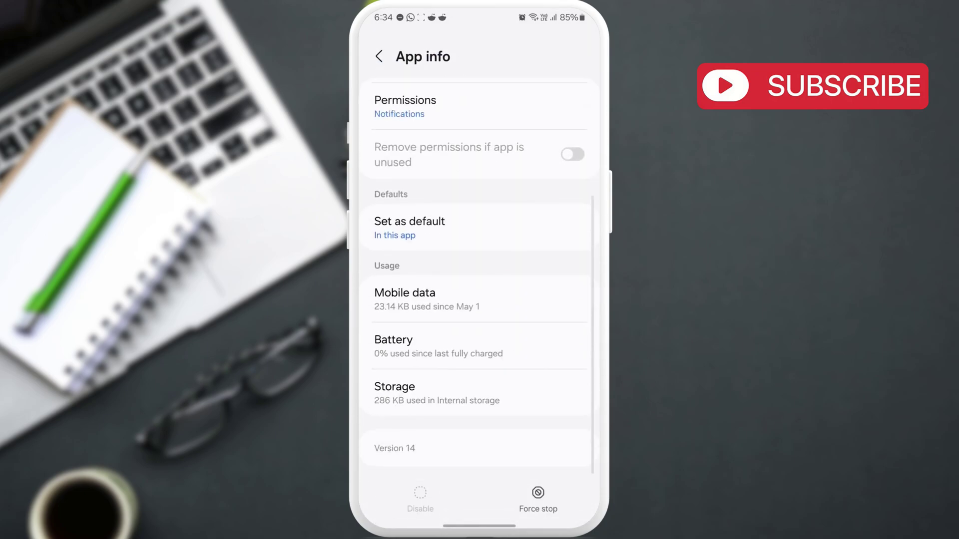
click(500, 400)
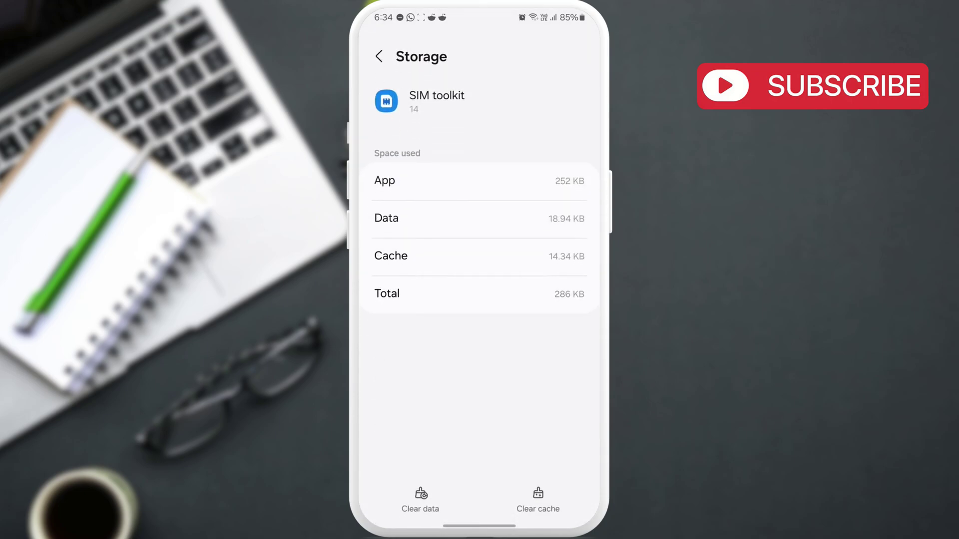
click(538, 501)
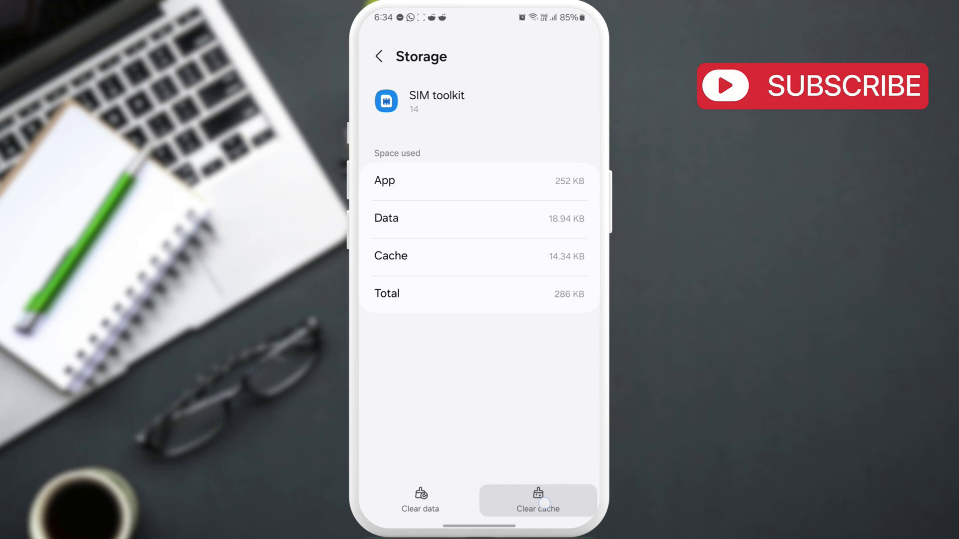
click(435, 500)
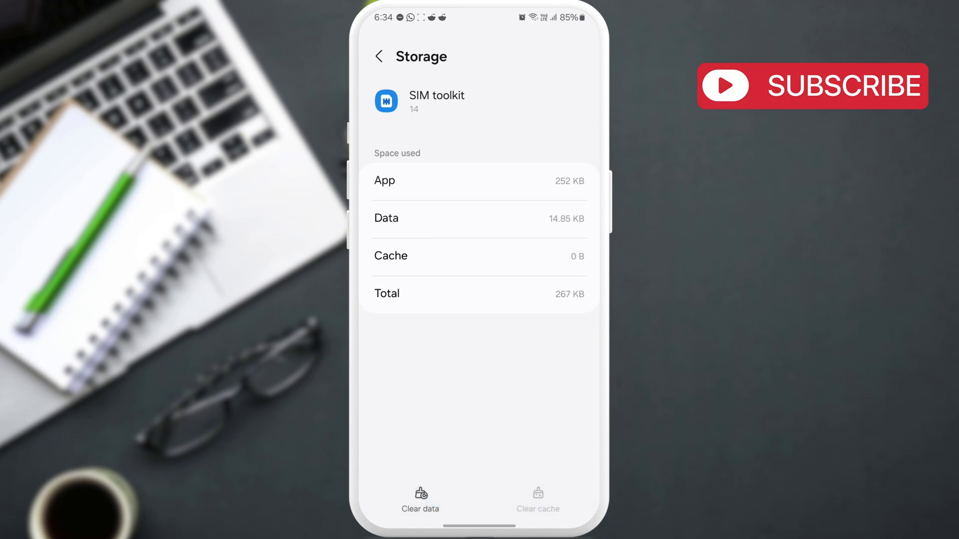
Go back from the app's storage page to the full installed apps list.
click(379, 56)
click(379, 56)
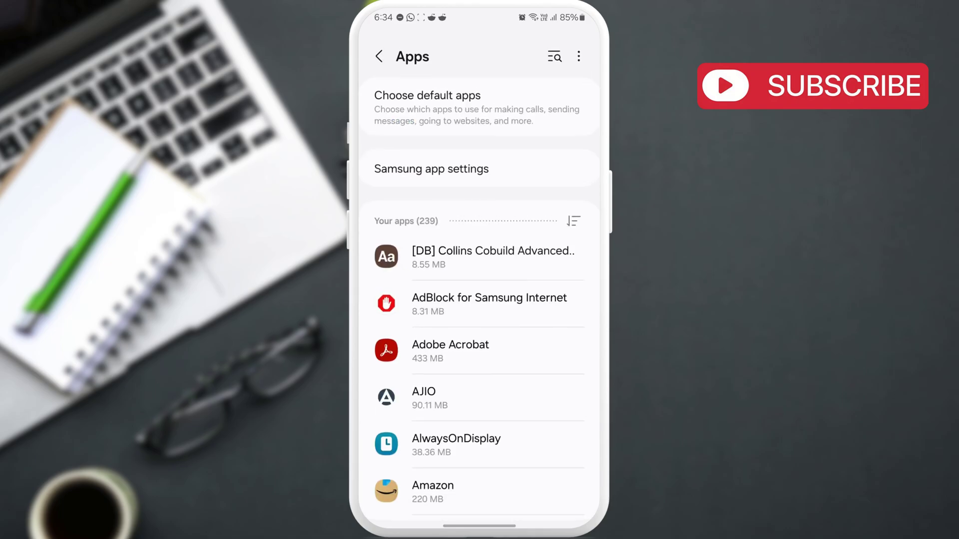
Return to the main Settings list and open General management.
click(379, 56)
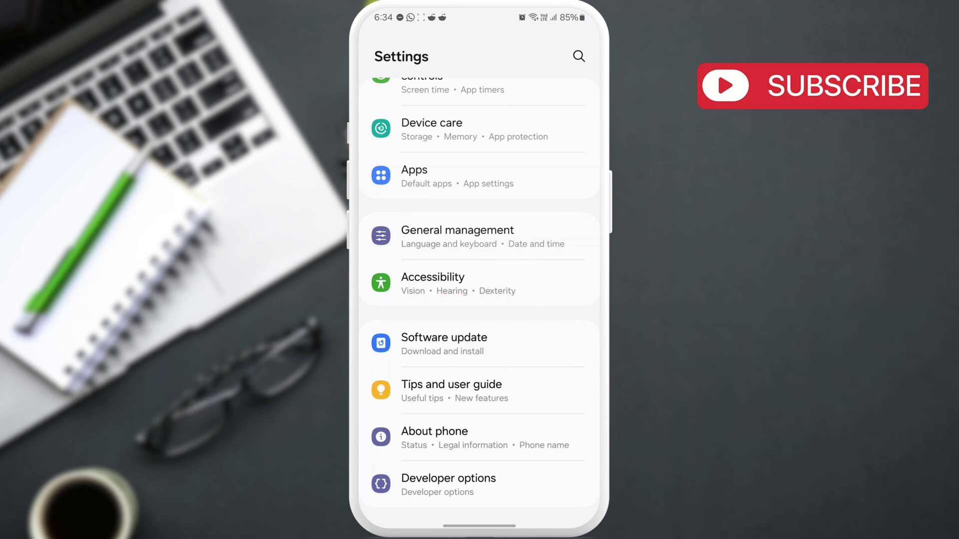
click(415, 242)
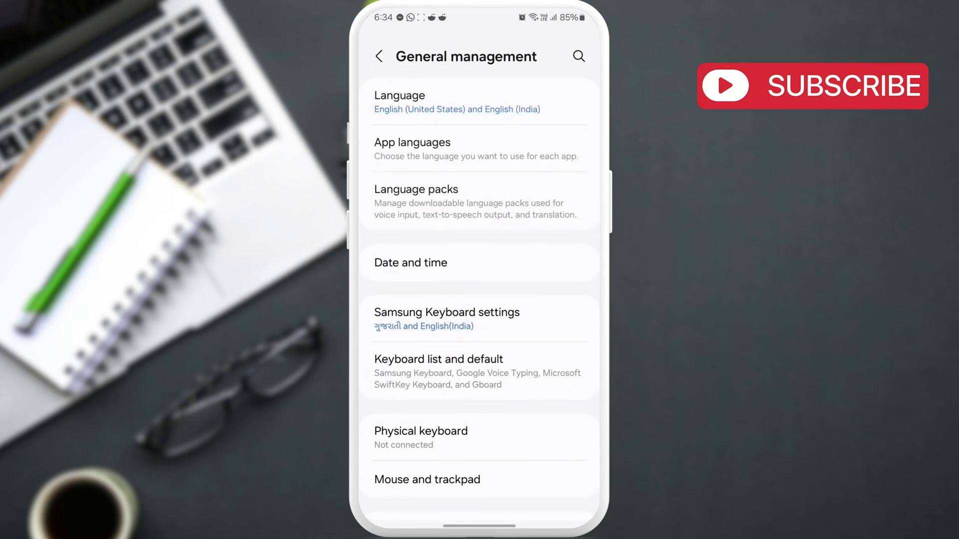
scroll(517, 383, down, 5)
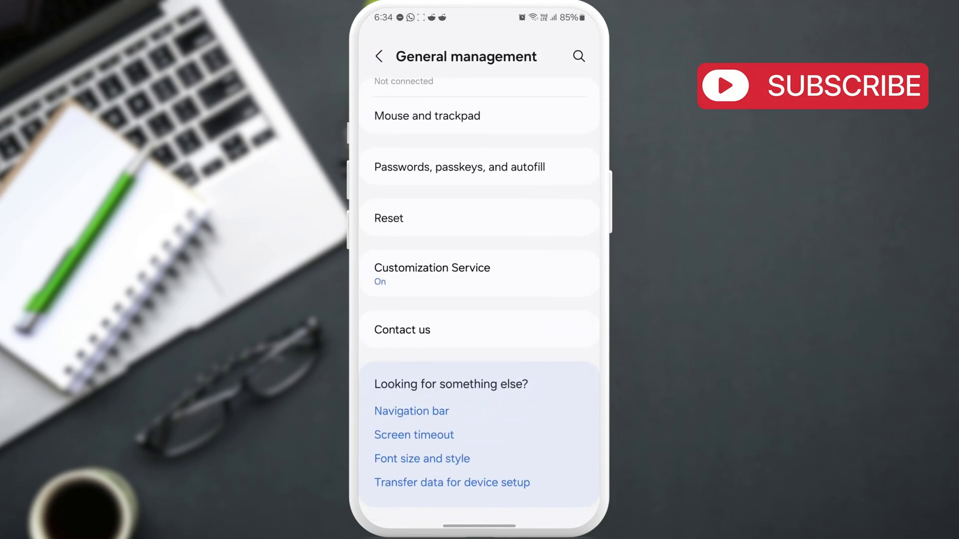
Go to Reset and select Reset mobile network settings.
click(389, 217)
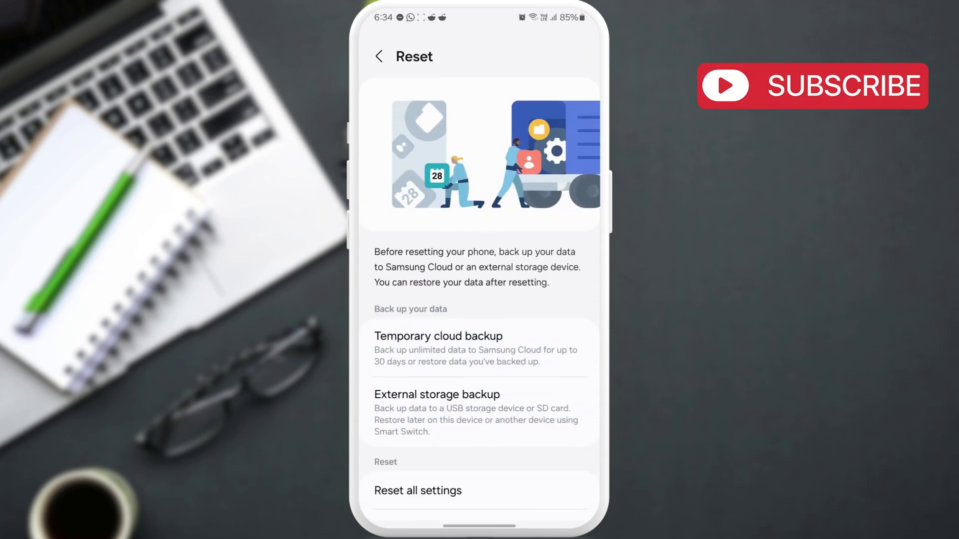
scroll(480, 299, down, 3)
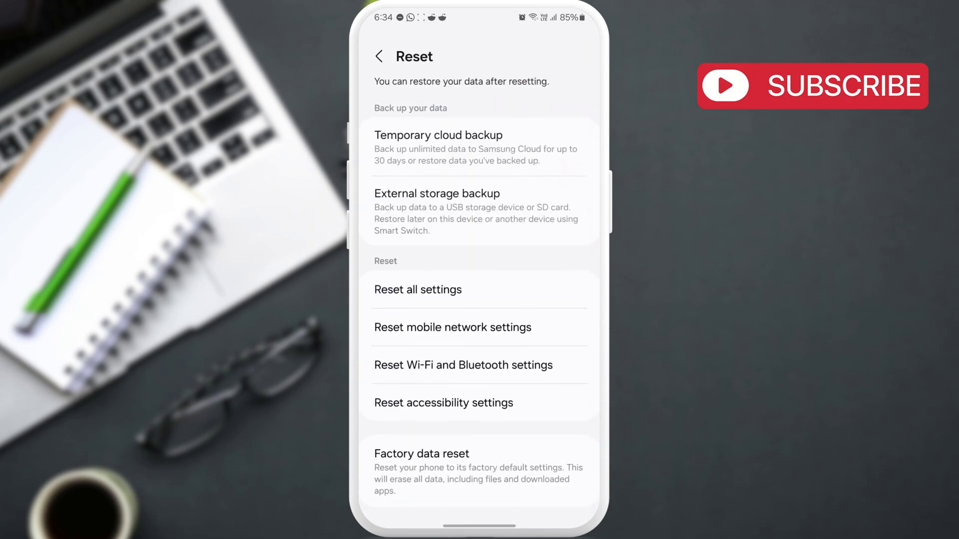
click(383, 336)
click(452, 328)
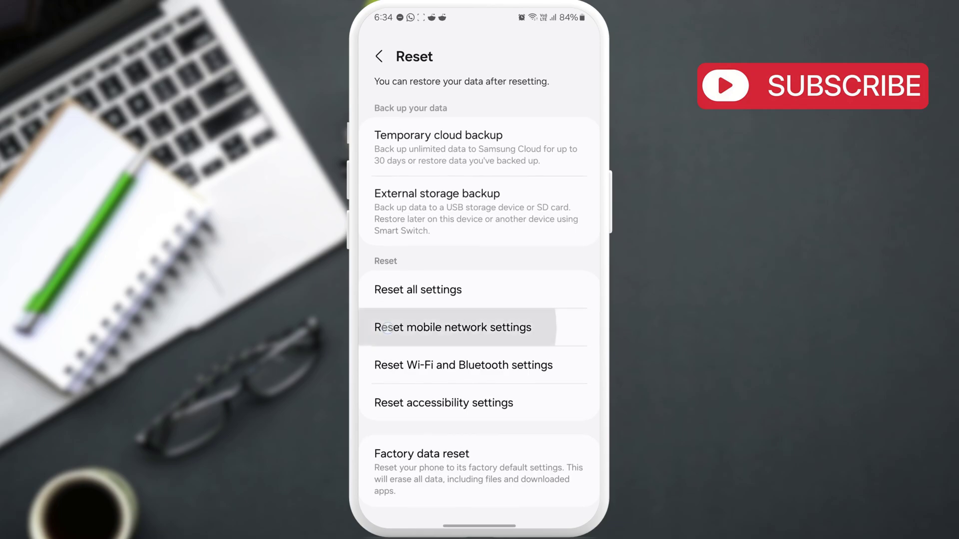